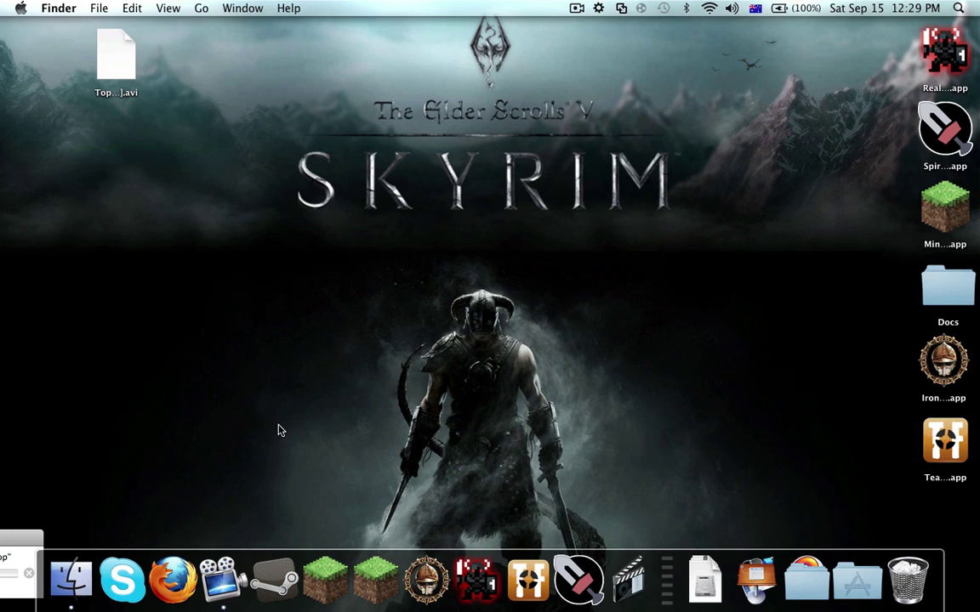
- Launch iSquint and set the output to Optimize for TV at Go Nuts quality
{"action": "left_click", "coordinate": [640, 581]}
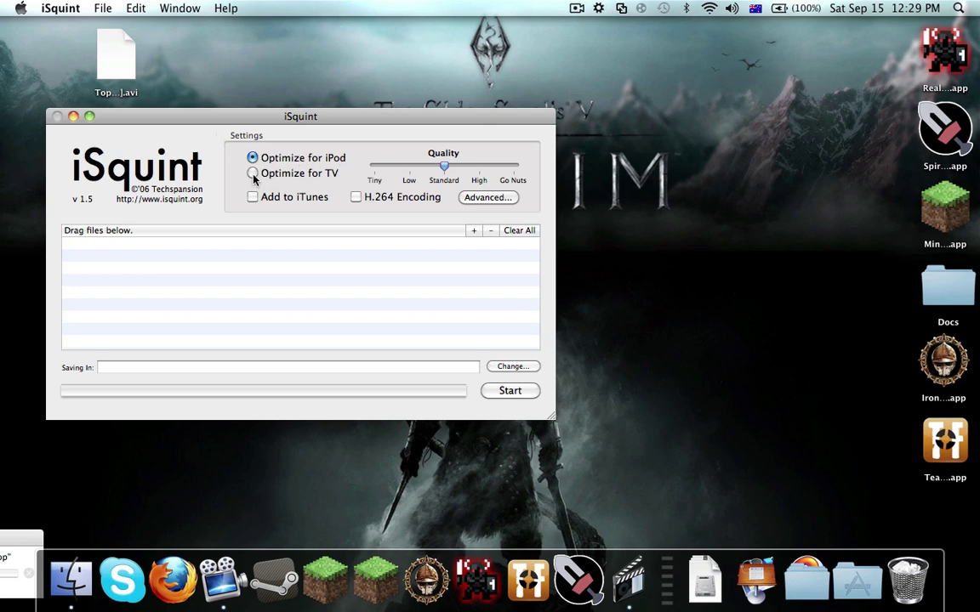
{"action": "left_click", "coordinate": [253, 176]}
{"action": "mouse_move", "coordinate": [427, 119]}
{"action": "left_mouse_down"}
{"action": "mouse_move", "coordinate": [424, 66]}
{"action": "mouse_move", "coordinate": [610, 48]}
{"action": "mouse_move", "coordinate": [508, 70]}
{"action": "left_mouse_up"}
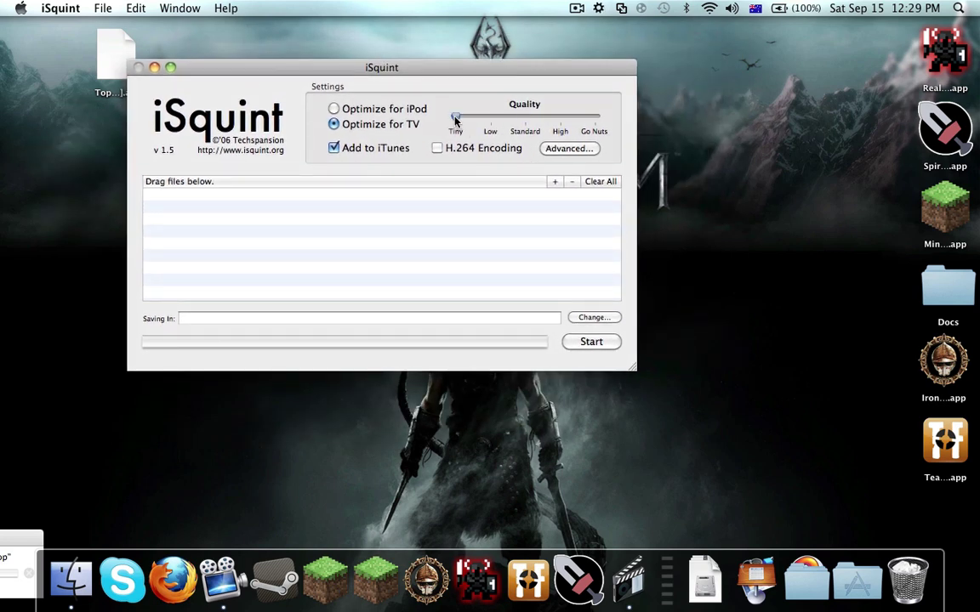
{"action": "left_click", "coordinate": [495, 121]}
{"action": "left_click_drag", "start_coordinate": [494, 122], "coordinate": [605, 124]}
{"action": "left_click_drag", "start_coordinate": [298, 65], "coordinate": [418, 64]}
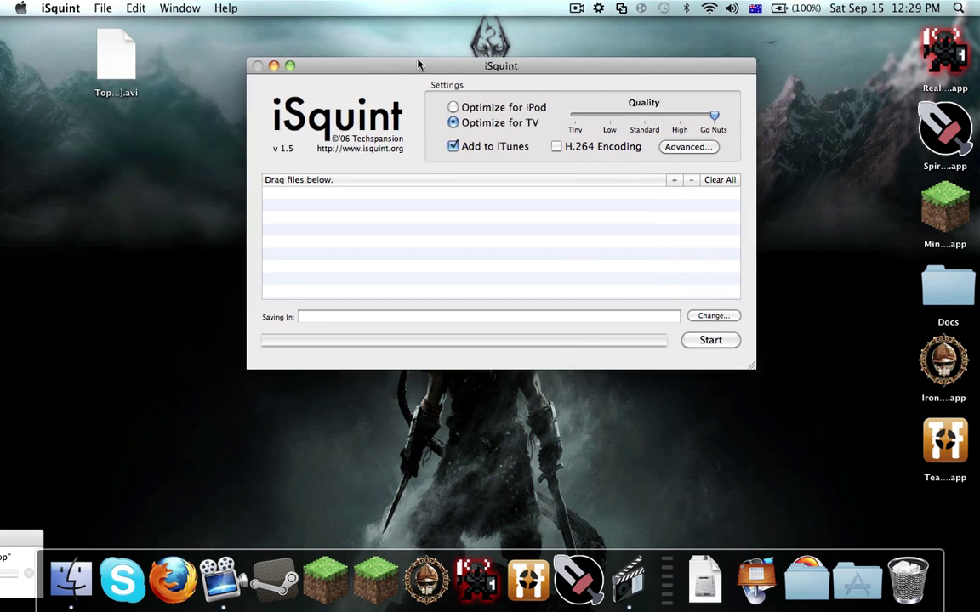
- Let the Top Gear AVI finish copying to the desktop and drag its icon lower
{"action": "left_click", "coordinate": [22, 536]}
{"action": "mouse_move", "coordinate": [158, 470]}
{"action": "left_mouse_down"}
{"action": "mouse_move", "coordinate": [257, 55]}
{"action": "mouse_move", "coordinate": [323, 8]}
{"action": "mouse_move", "coordinate": [563, 65]}
{"action": "mouse_move", "coordinate": [624, 146]}
{"action": "mouse_move", "coordinate": [624, 264]}
{"action": "mouse_move", "coordinate": [624, 215]}
{"action": "mouse_move", "coordinate": [630, 260]}
{"action": "mouse_move", "coordinate": [627, 232]}
{"action": "left_mouse_up"}
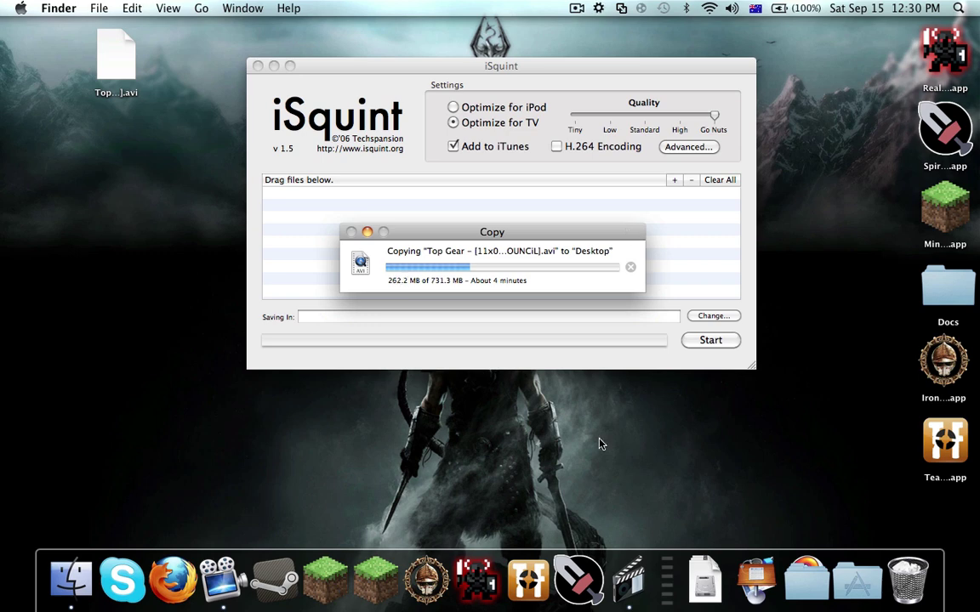
{"action": "left_click", "coordinate": [108, 43]}
{"action": "left_click_drag", "start_coordinate": [108, 42], "coordinate": [127, 135]}
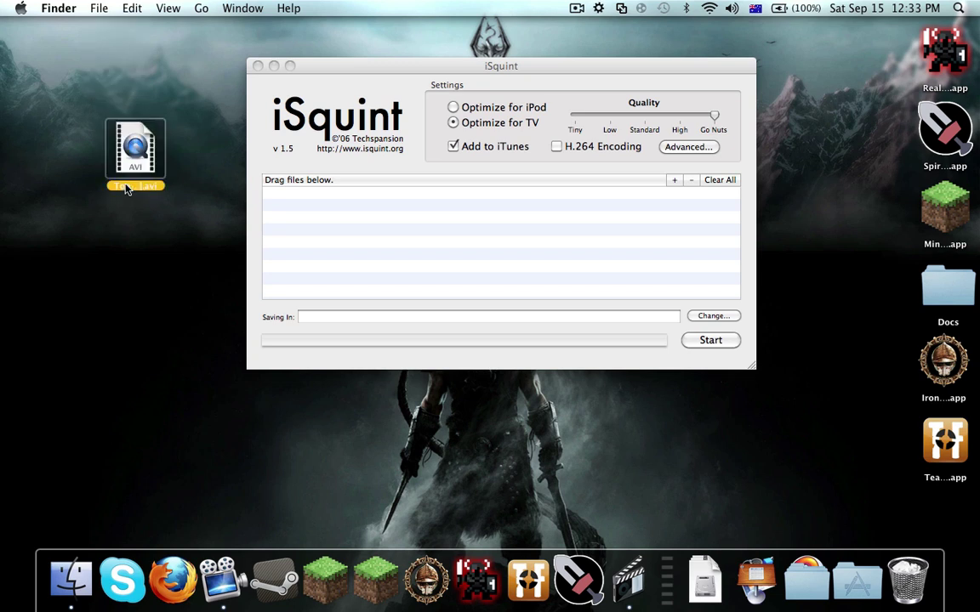
{"action": "left_click", "coordinate": [108, 377]}
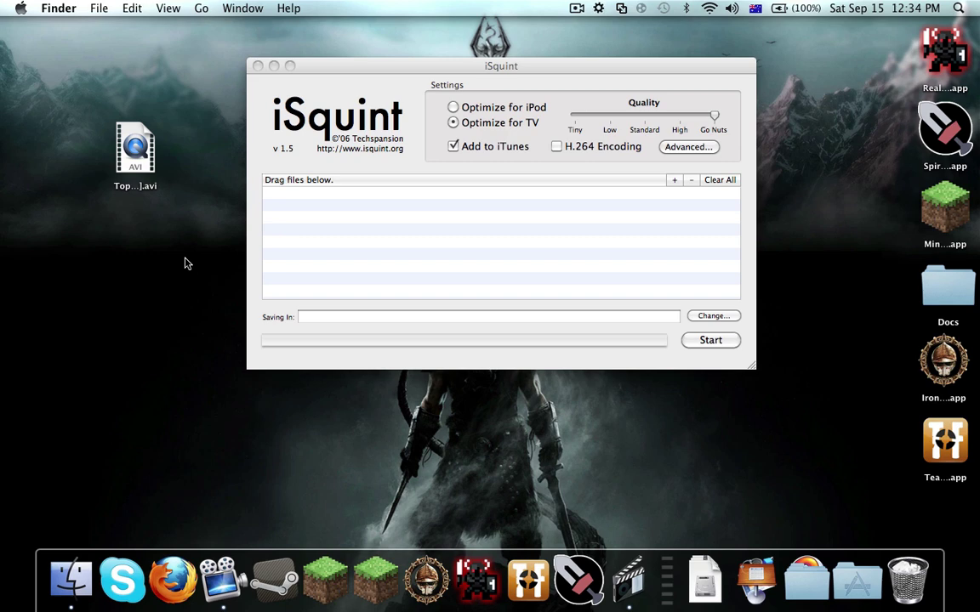
{"action": "mouse_move", "coordinate": [185, 261]}
{"action": "left_mouse_down"}
{"action": "mouse_move", "coordinate": [228, 361]}
{"action": "mouse_move", "coordinate": [102, 291]}
{"action": "mouse_move", "coordinate": [136, 356]}
{"action": "mouse_move", "coordinate": [70, 509]}
{"action": "mouse_move", "coordinate": [25, 354]}
{"action": "left_mouse_up"}
{"action": "mouse_move", "coordinate": [79, 237]}
{"action": "left_mouse_down"}
{"action": "mouse_move", "coordinate": [191, 298]}
{"action": "mouse_move", "coordinate": [166, 232]}
{"action": "left_mouse_up"}
- Add the Top Gear AVI to iSquint's file list and start the MP4 conversion
{"action": "left_click", "coordinate": [136, 153]}
{"action": "mouse_move", "coordinate": [136, 153]}
{"action": "left_mouse_down"}
{"action": "mouse_move", "coordinate": [293, 216]}
{"action": "mouse_move", "coordinate": [365, 193]}
{"action": "left_mouse_up"}
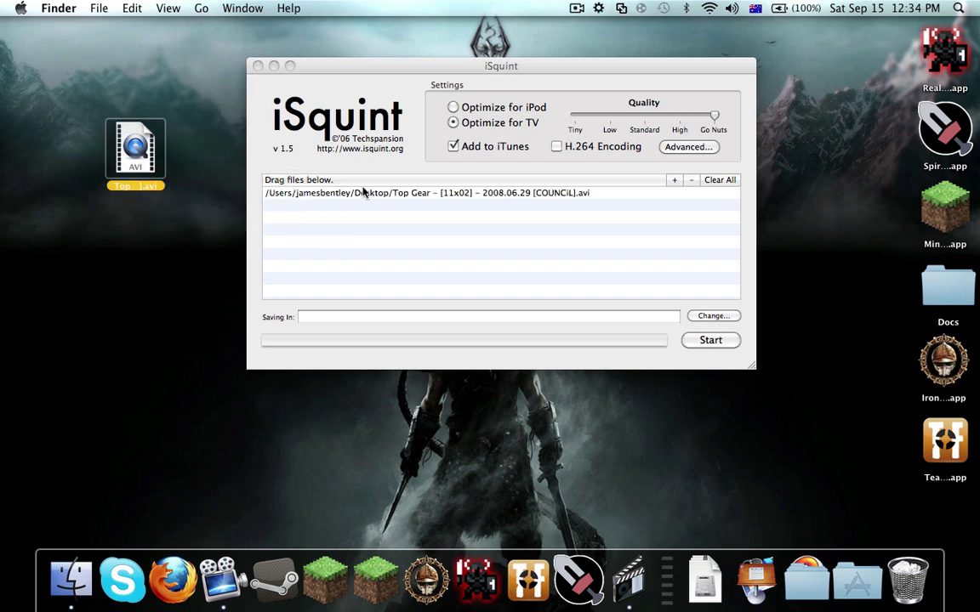
{"action": "left_click", "coordinate": [711, 340]}
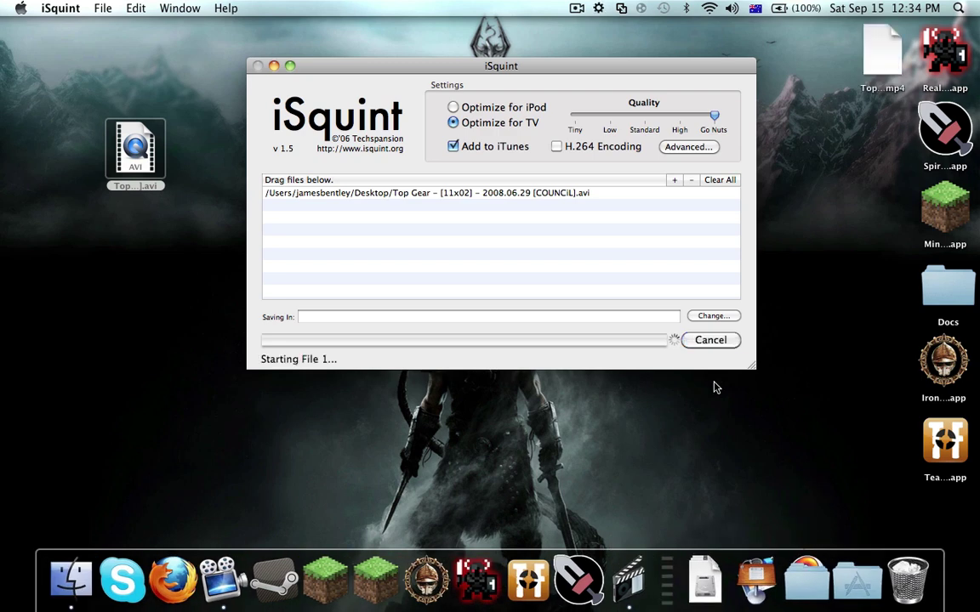
- Check the new MP4 on the desktop and the file in iSquint's conversion list
{"action": "mouse_move", "coordinate": [843, 197]}
{"action": "left_mouse_down"}
{"action": "mouse_move", "coordinate": [884, 54]}
{"action": "mouse_move", "coordinate": [869, 153]}
{"action": "mouse_move", "coordinate": [884, 51]}
{"action": "mouse_move", "coordinate": [882, 76]}
{"action": "mouse_move", "coordinate": [893, 86]}
{"action": "mouse_move", "coordinate": [870, 265]}
{"action": "left_mouse_up"}
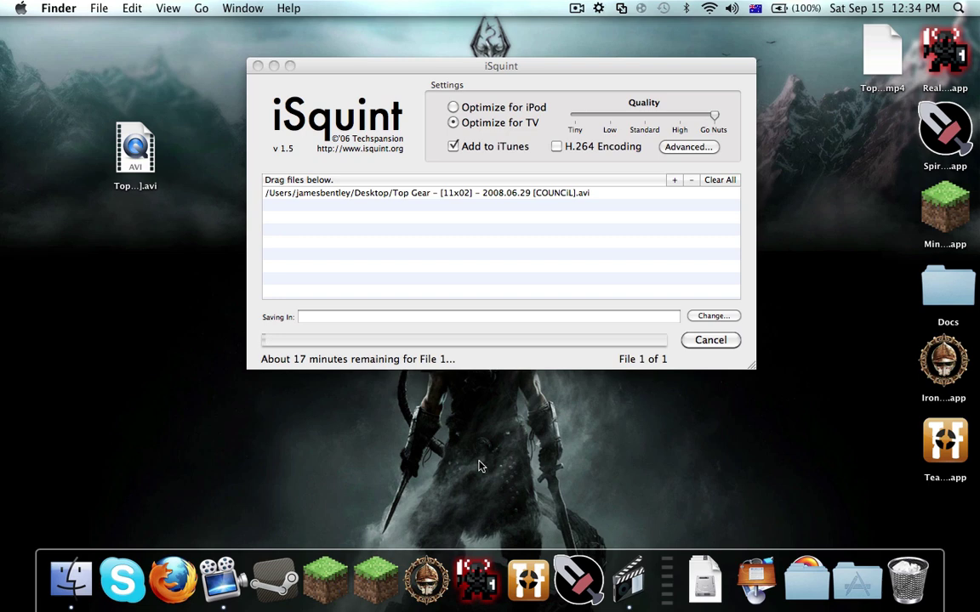
{"action": "left_click", "coordinate": [302, 358]}
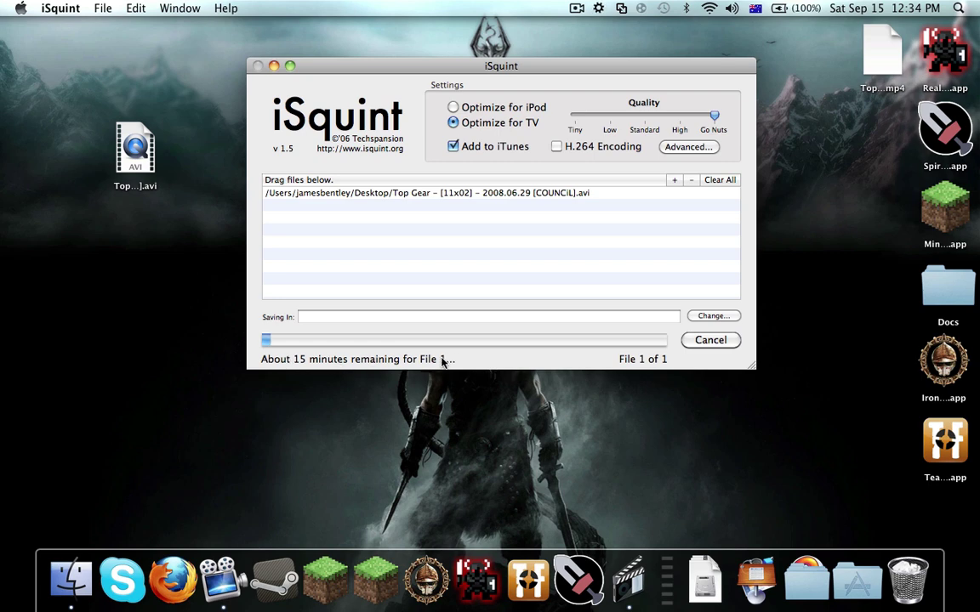
{"action": "left_click", "coordinate": [515, 194]}
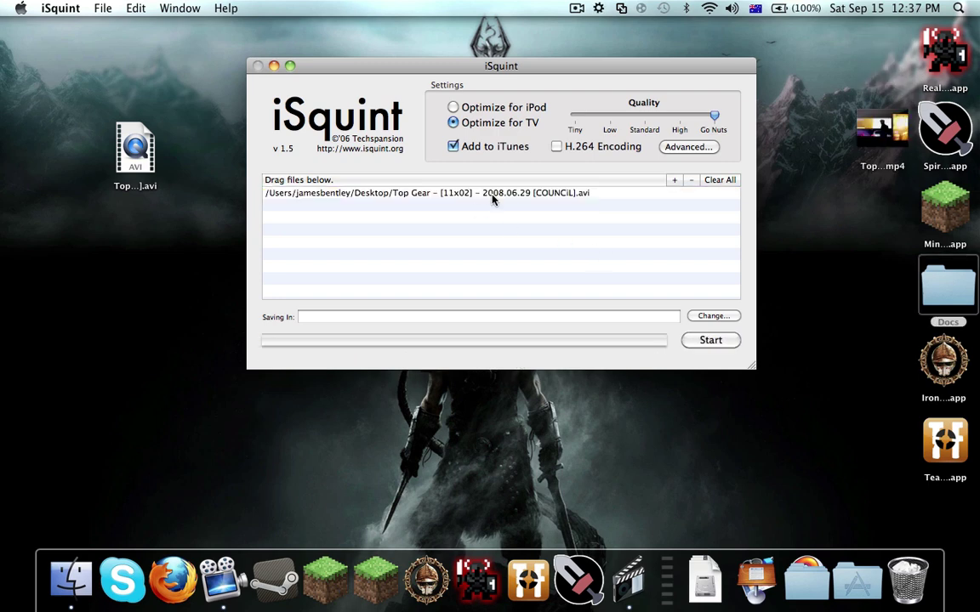
- Move the finished MP4 icon on the desktop and quit iSquint
{"action": "left_click", "coordinate": [493, 194]}
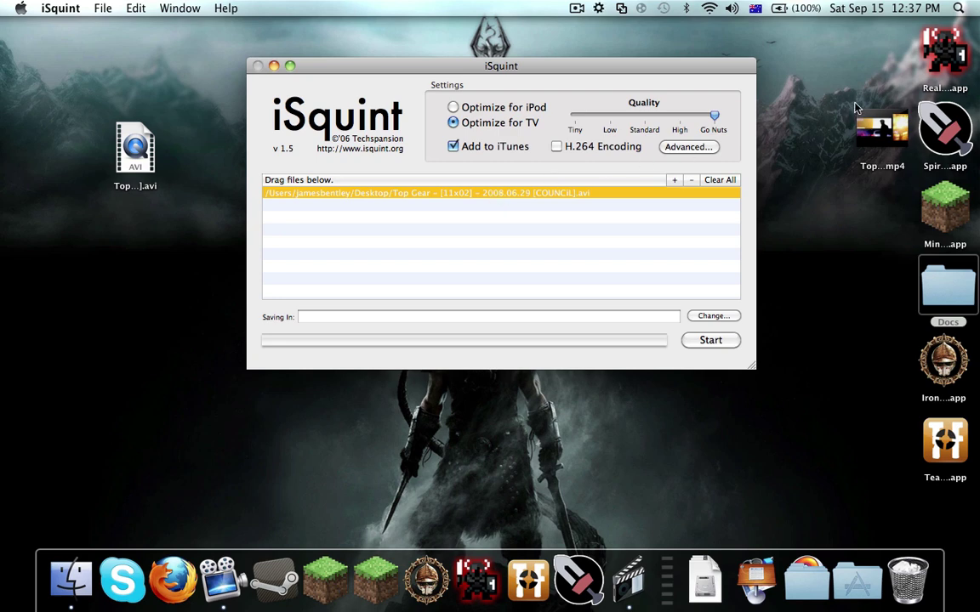
{"action": "left_click_drag", "start_coordinate": [862, 116], "coordinate": [853, 42]}
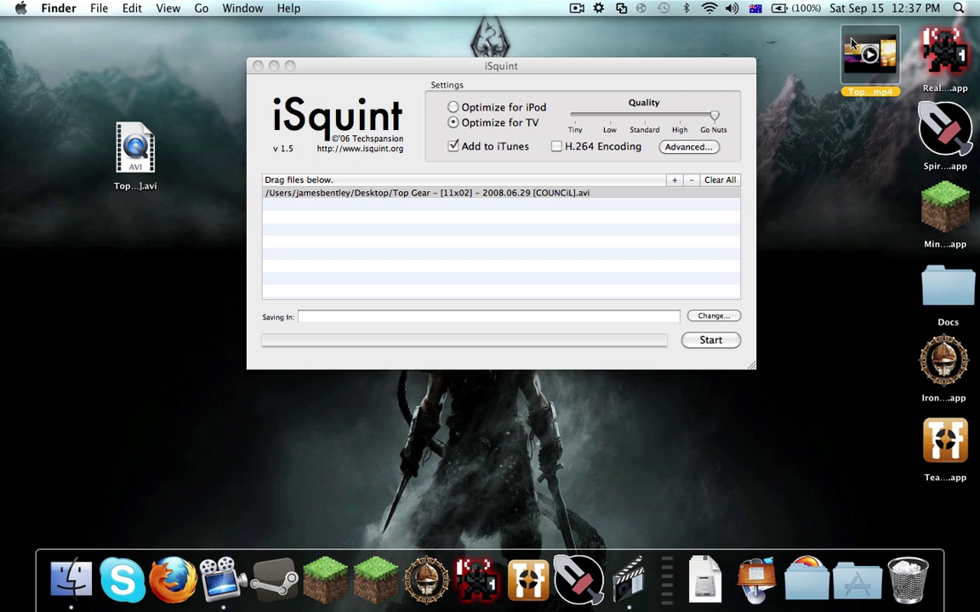
{"action": "left_click", "coordinate": [530, 195]}
{"action": "key", "text": "super+q"}
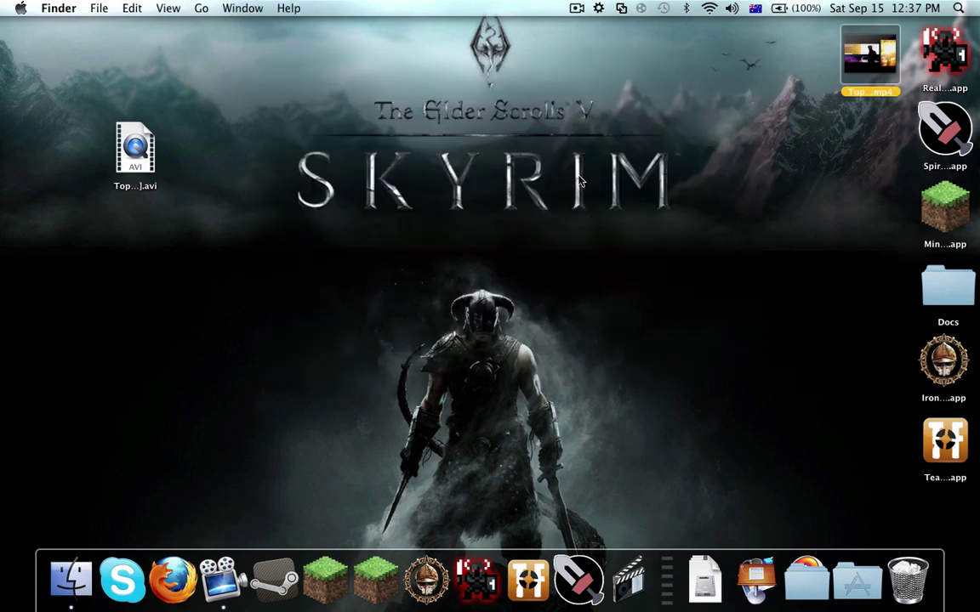
{"action": "key", "text": "super+o"}
- Force quit the unresponsive Any Video Converter from its Dock menu
{"action": "right_click", "coordinate": [647, 570]}
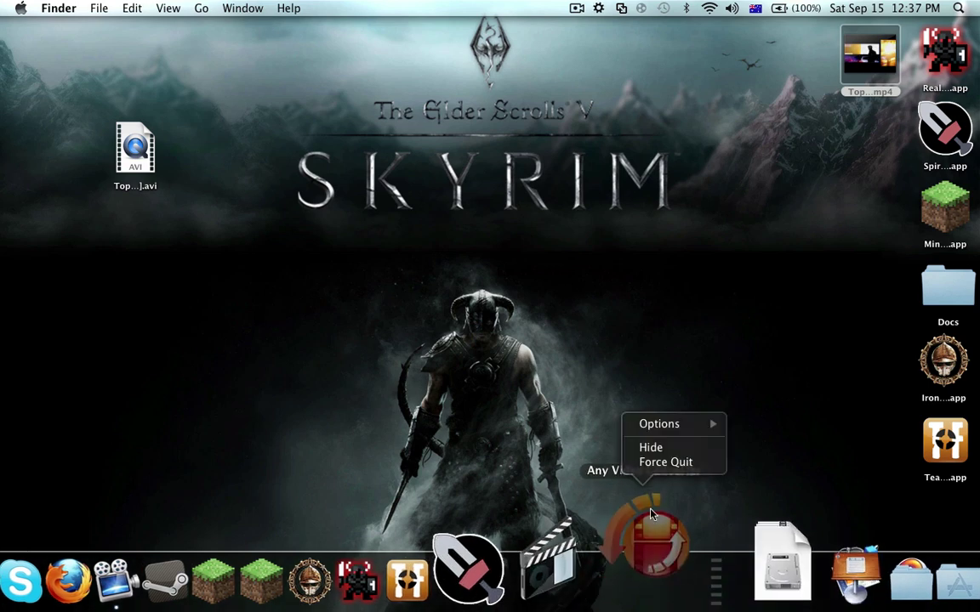
{"action": "left_click", "coordinate": [666, 462]}
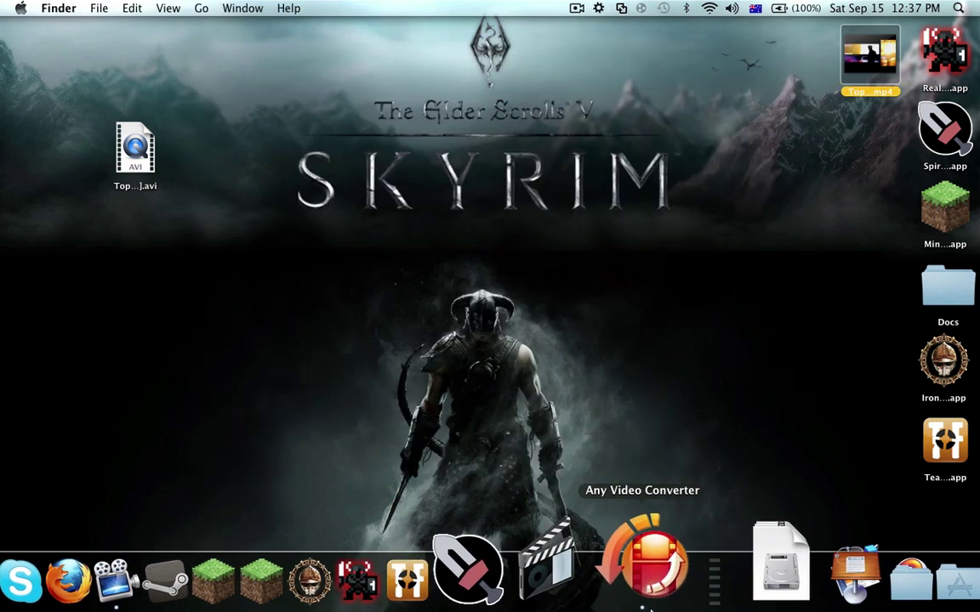
{"action": "right_click", "coordinate": [655, 549]}
{"action": "left_click", "coordinate": [646, 473]}
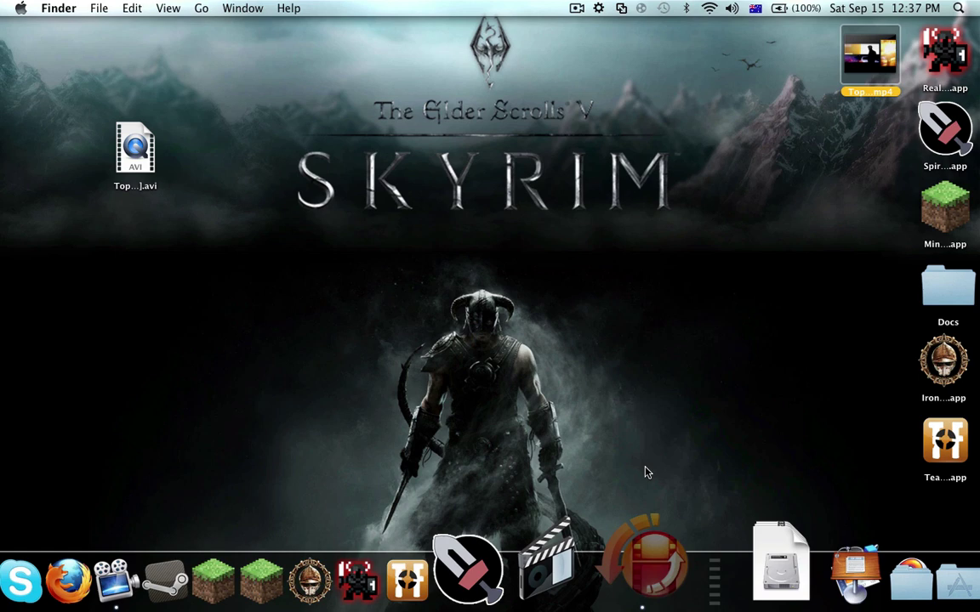
- Open the Top Gear MP4 on the desktop with Movine.app (1.0.1)
{"action": "right_click", "coordinate": [857, 82]}
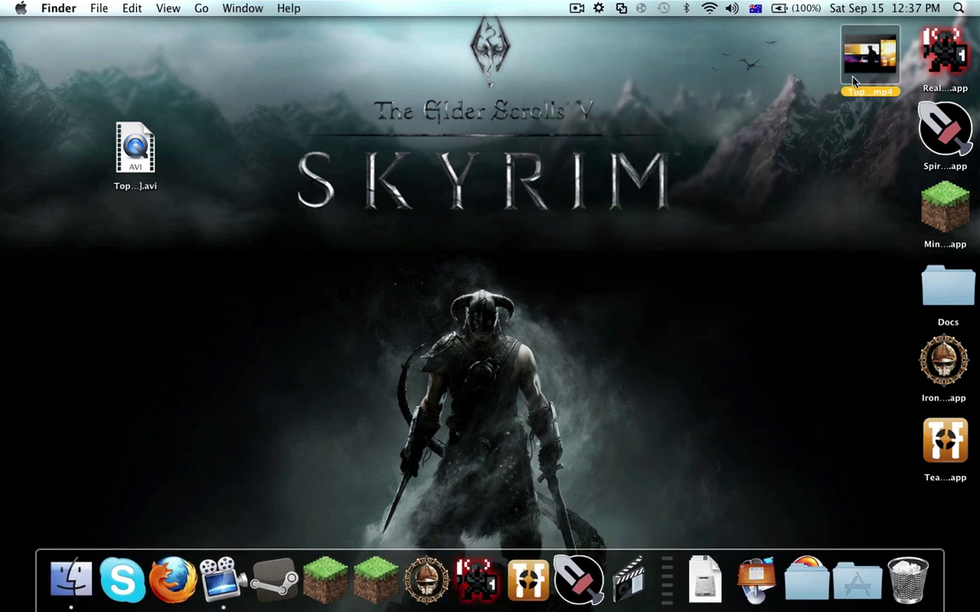
{"action": "right_click", "coordinate": [851, 78]}
{"action": "mouse_move", "coordinate": [770, 98]}
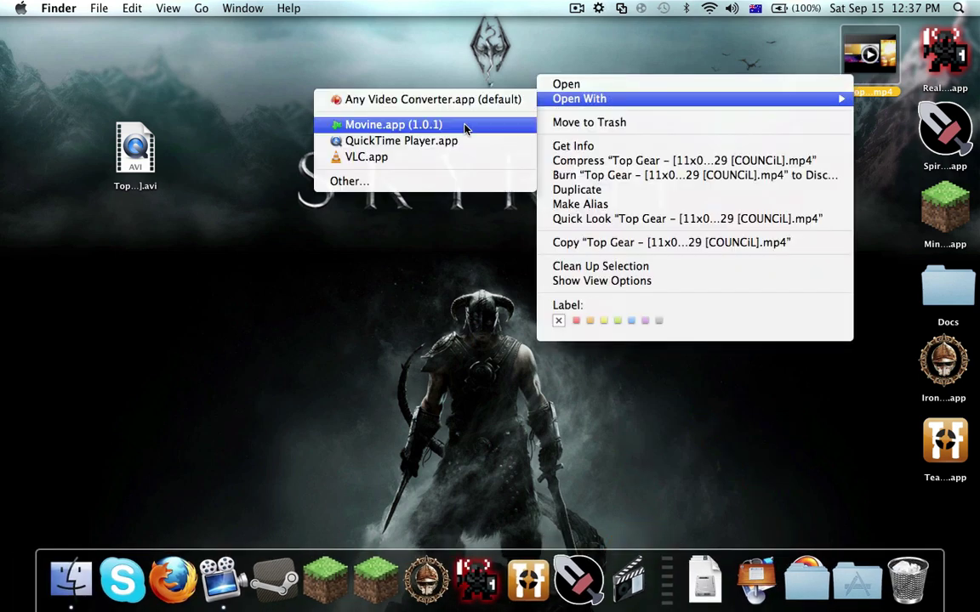
{"action": "left_click", "coordinate": [414, 140]}
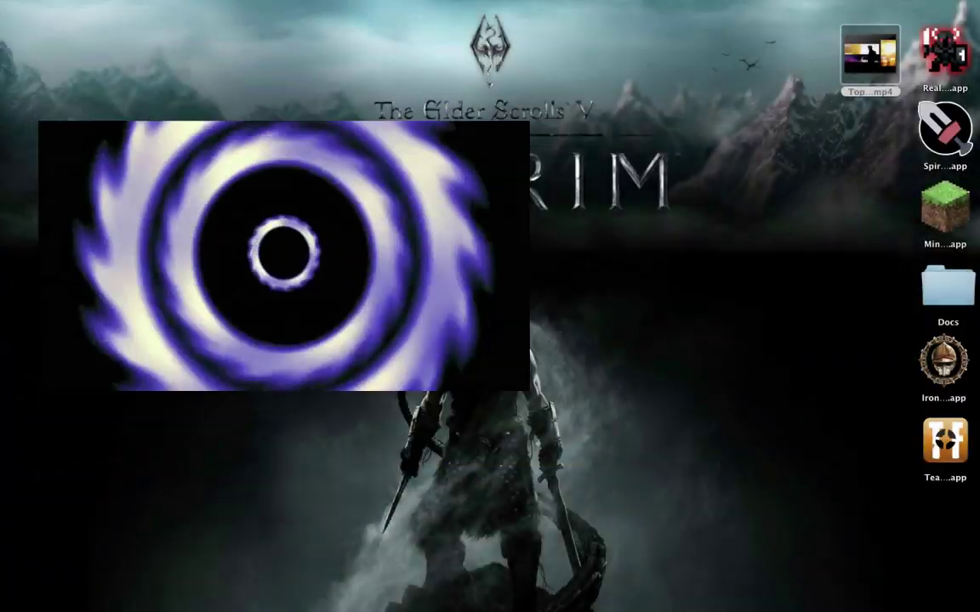
- Quit the video player and launch iTunes through a Spotlight search for 'itu'
{"action": "key", "text": "super+q"}
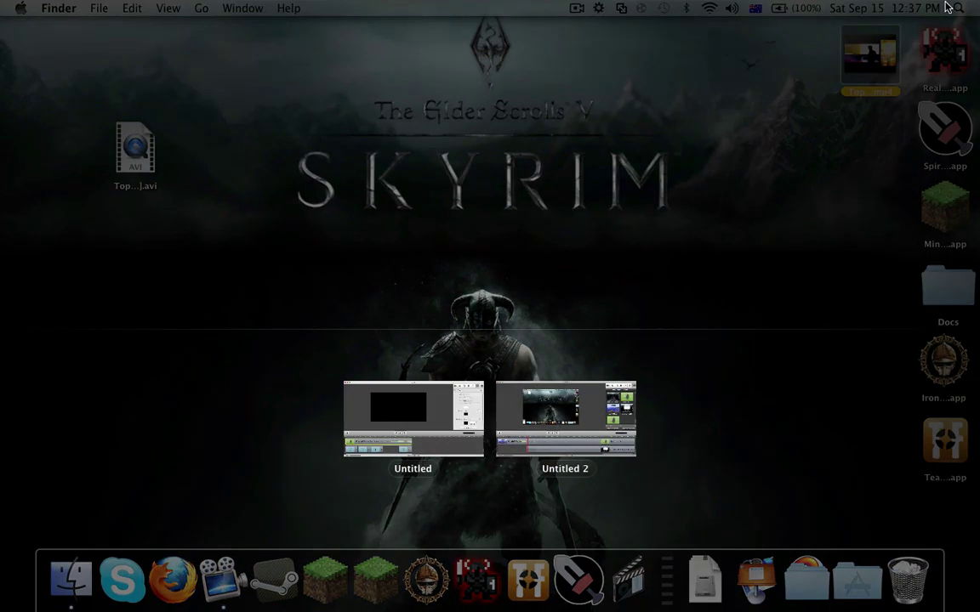
{"action": "left_click", "coordinate": [959, 7]}
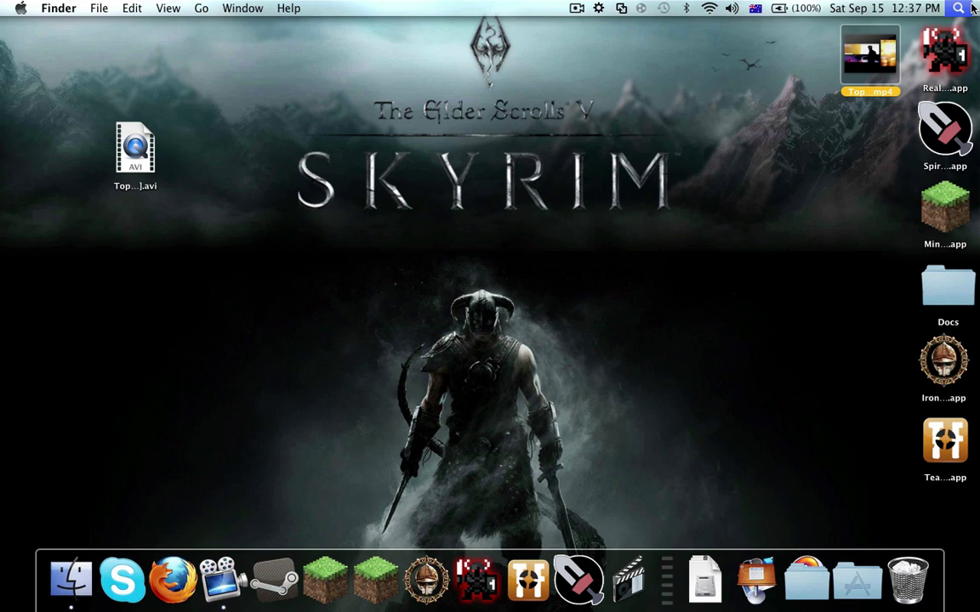
{"action": "type", "text": "itu"}
{"action": "left_click", "coordinate": [851, 185]}
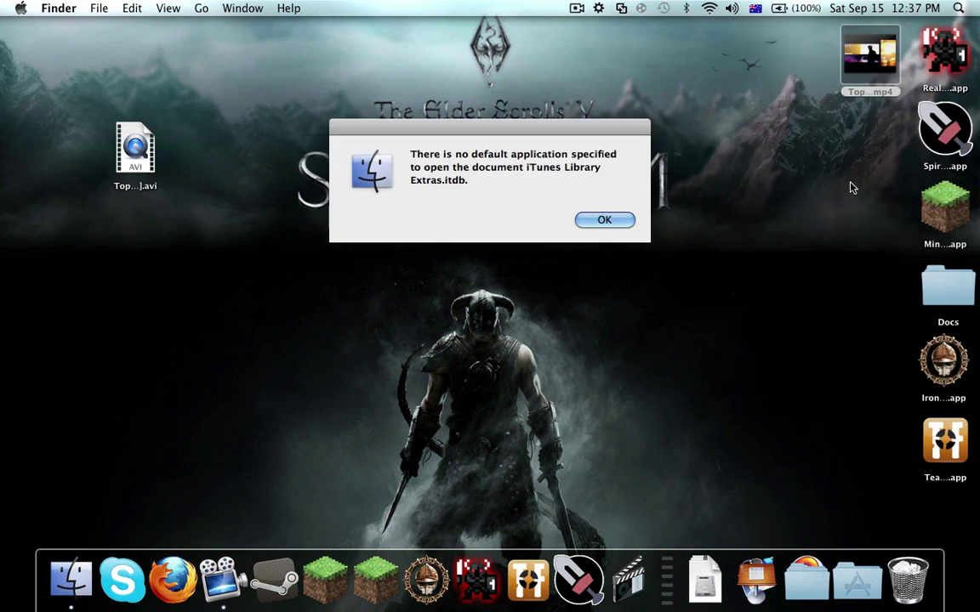
{"action": "left_click", "coordinate": [604, 220]}
{"action": "left_click", "coordinate": [959, 7]}
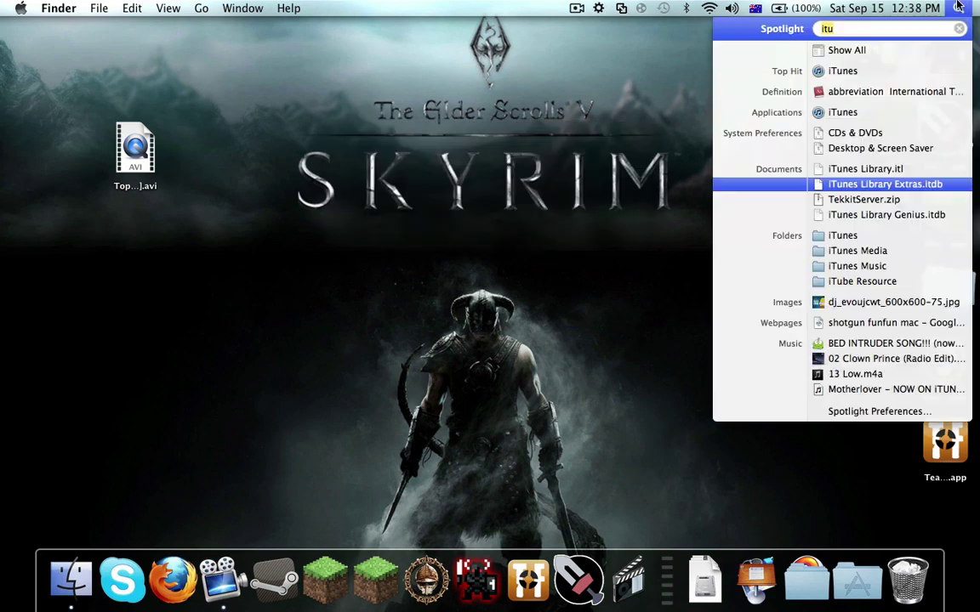
{"action": "left_click", "coordinate": [888, 115]}
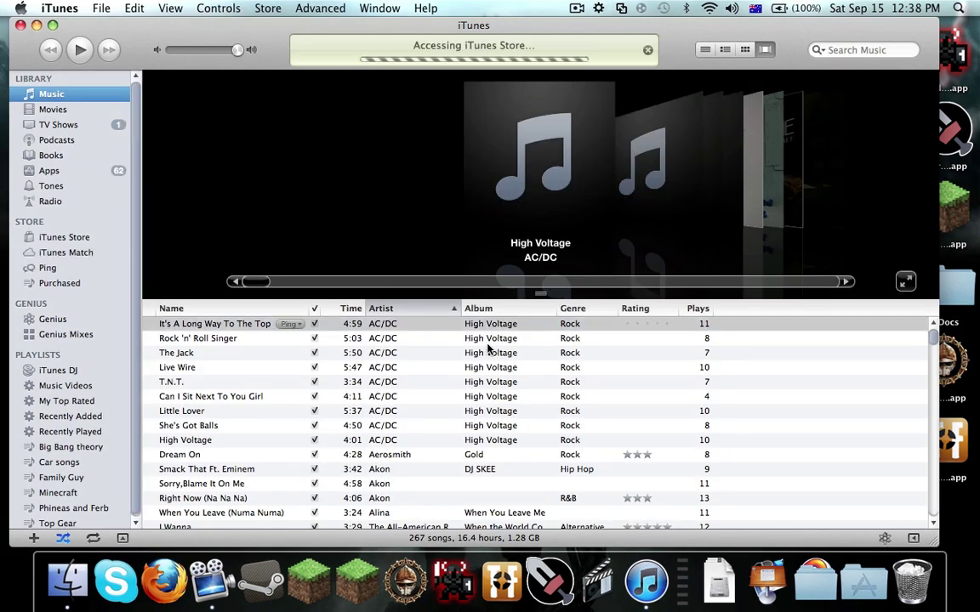
- Switch to the Movies library and scroll through its entries
{"action": "left_click", "coordinate": [86, 125]}
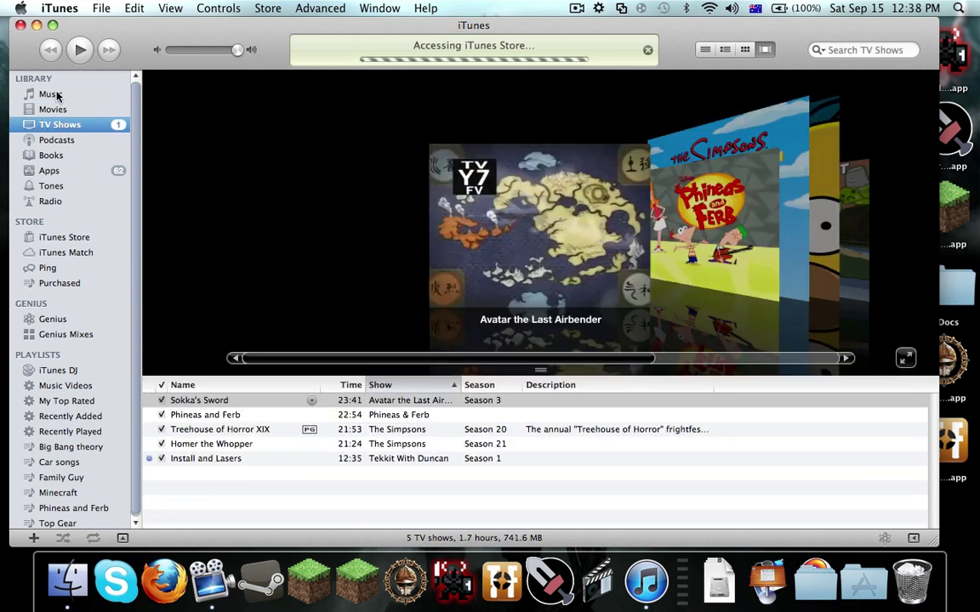
{"action": "left_click", "coordinate": [50, 108]}
{"action": "scroll", "coordinate": [296, 472], "scroll_direction": "down", "scroll_amount": 10}
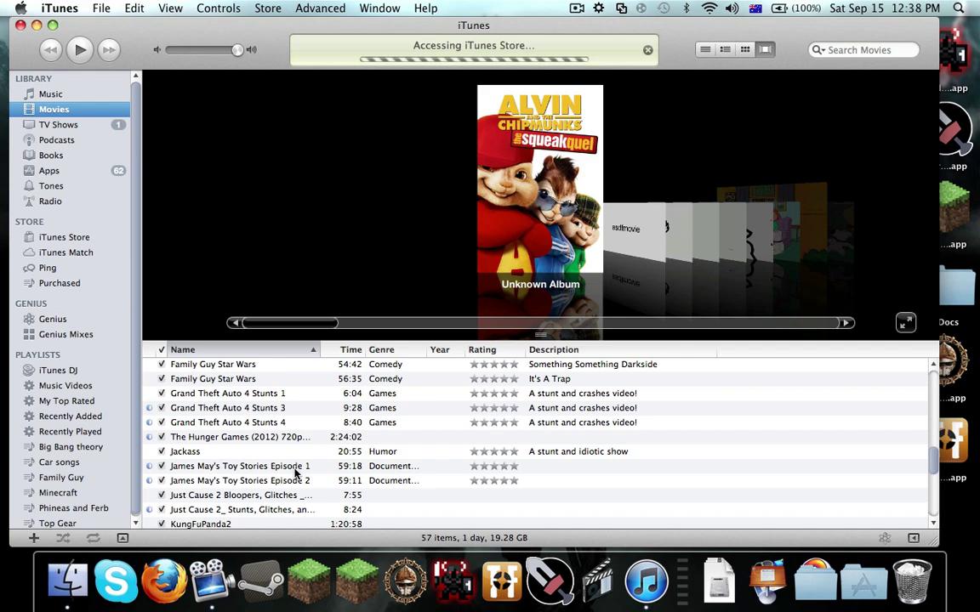
{"action": "scroll", "coordinate": [296, 472], "scroll_direction": "down", "scroll_amount": 5}
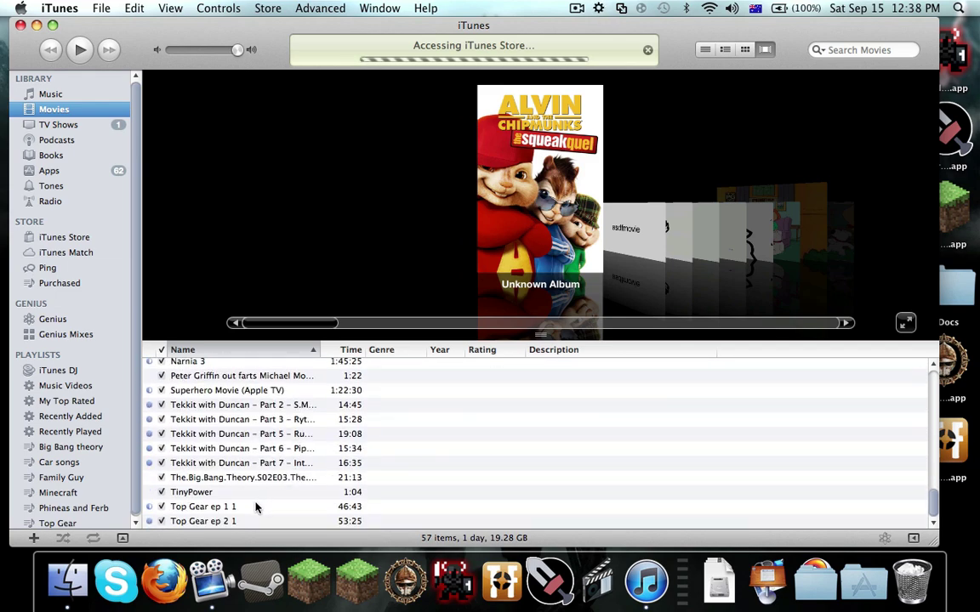
{"action": "scroll", "coordinate": [255, 508], "scroll_direction": "up", "scroll_amount": 10}
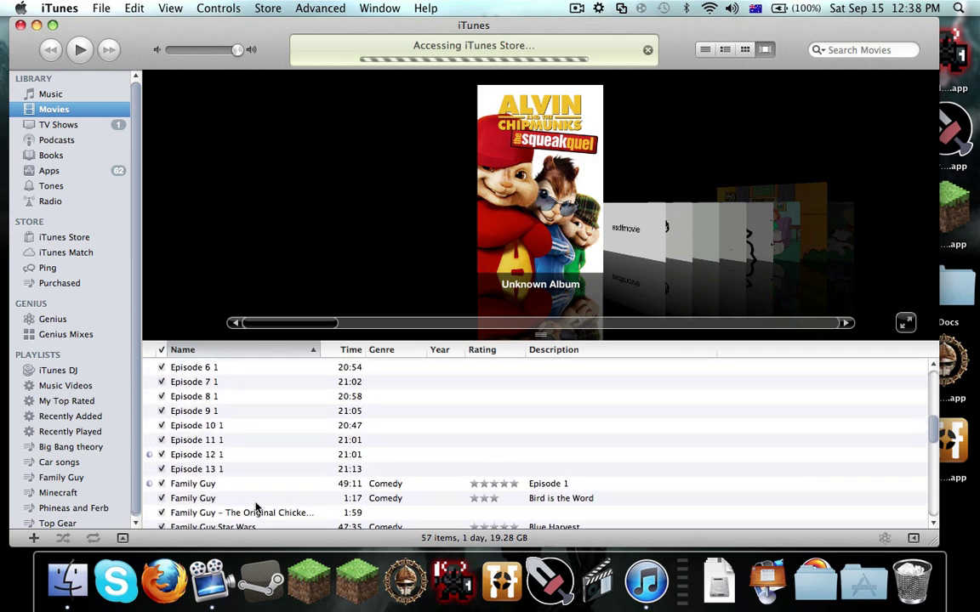
{"action": "scroll", "coordinate": [255, 508], "scroll_direction": "up", "scroll_amount": 5}
{"action": "scroll", "coordinate": [255, 507], "scroll_direction": "down", "scroll_amount": 15}
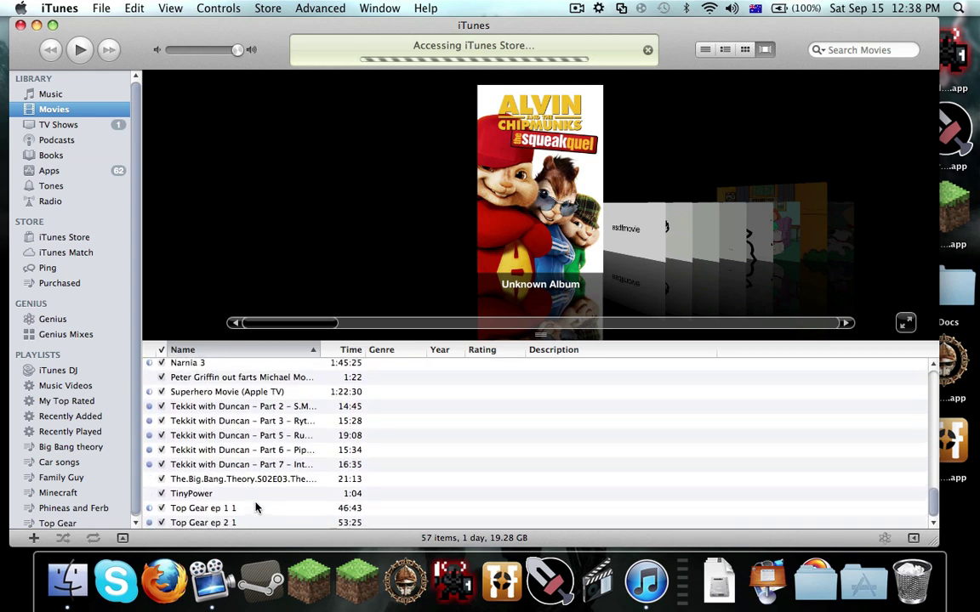
{"action": "scroll", "coordinate": [256, 508], "scroll_direction": "up", "scroll_amount": 3}
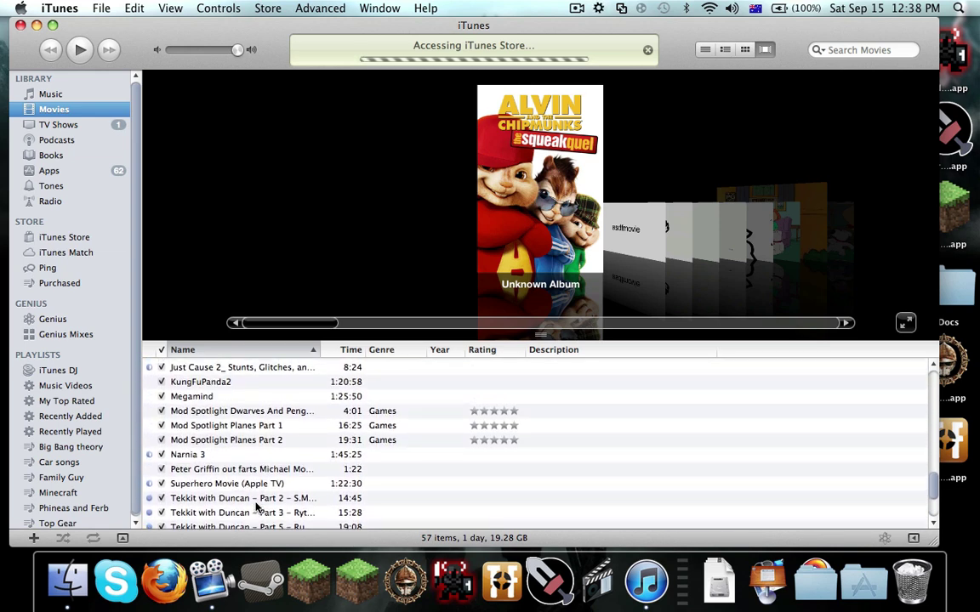
{"action": "scroll", "coordinate": [255, 508], "scroll_direction": "up", "scroll_amount": 5}
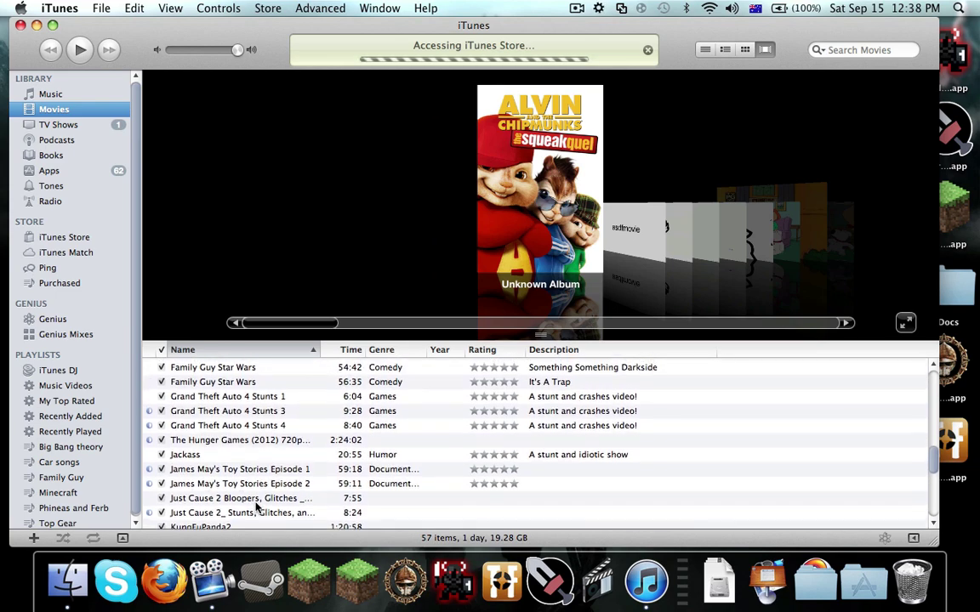
{"action": "scroll", "coordinate": [255, 508], "scroll_direction": "up", "scroll_amount": 10}
{"action": "scroll", "coordinate": [255, 507], "scroll_direction": "up", "scroll_amount": 5}
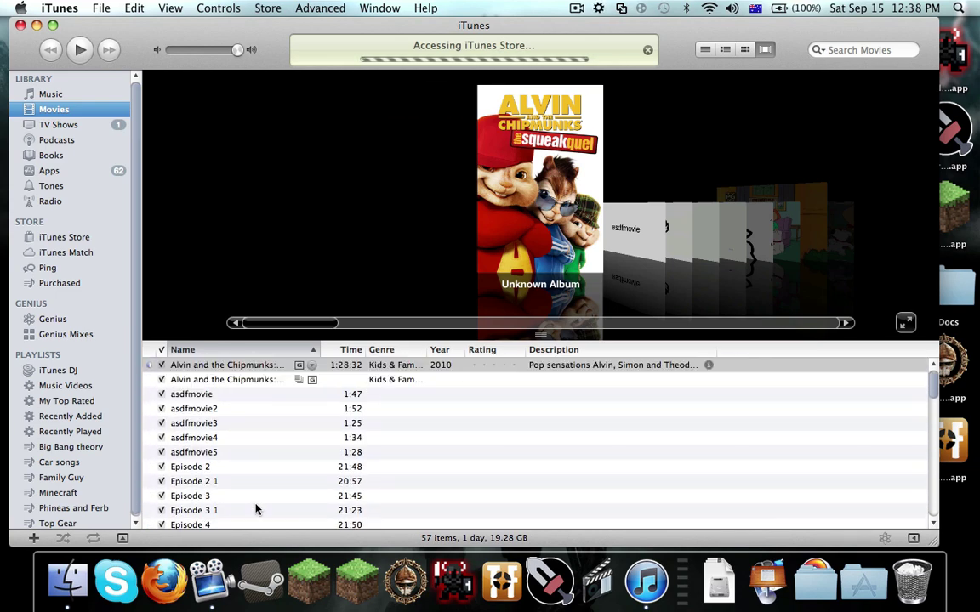
- Select the Top Gear [11x02] entry in the Movies list
{"action": "left_click", "coordinate": [37, 26]}
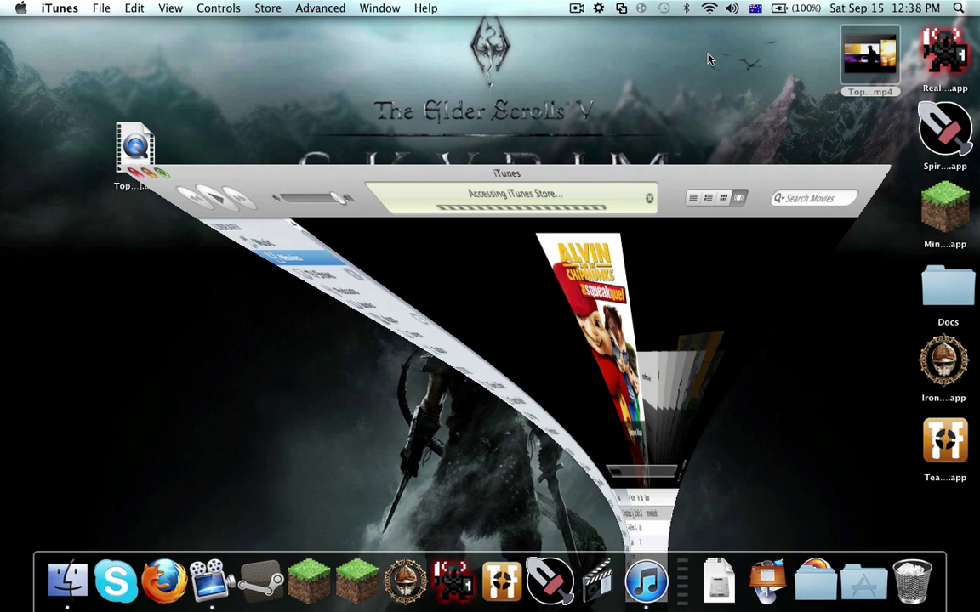
{"action": "left_click", "coordinate": [654, 593]}
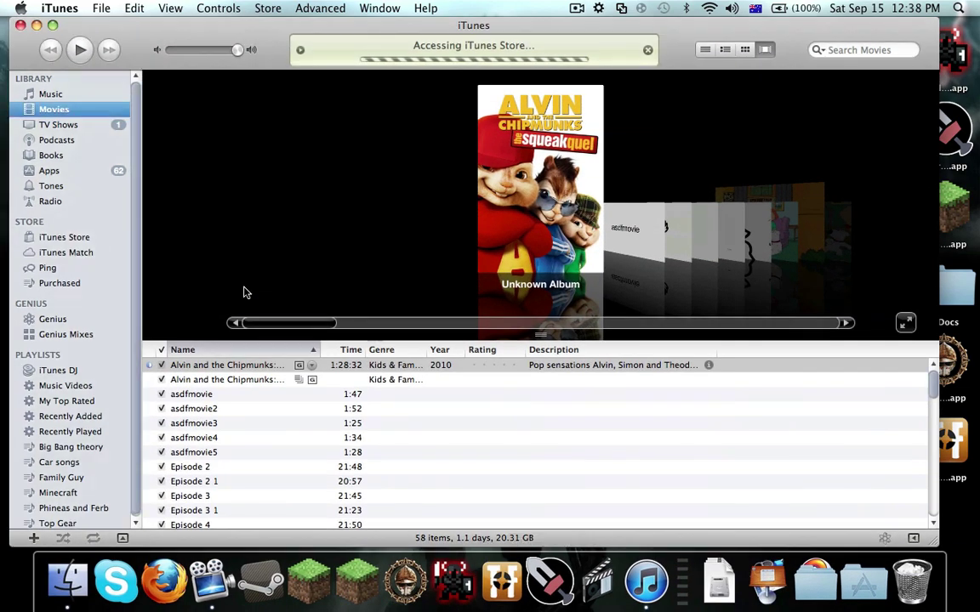
{"action": "scroll", "coordinate": [281, 482], "scroll_direction": "down", "scroll_amount": 10}
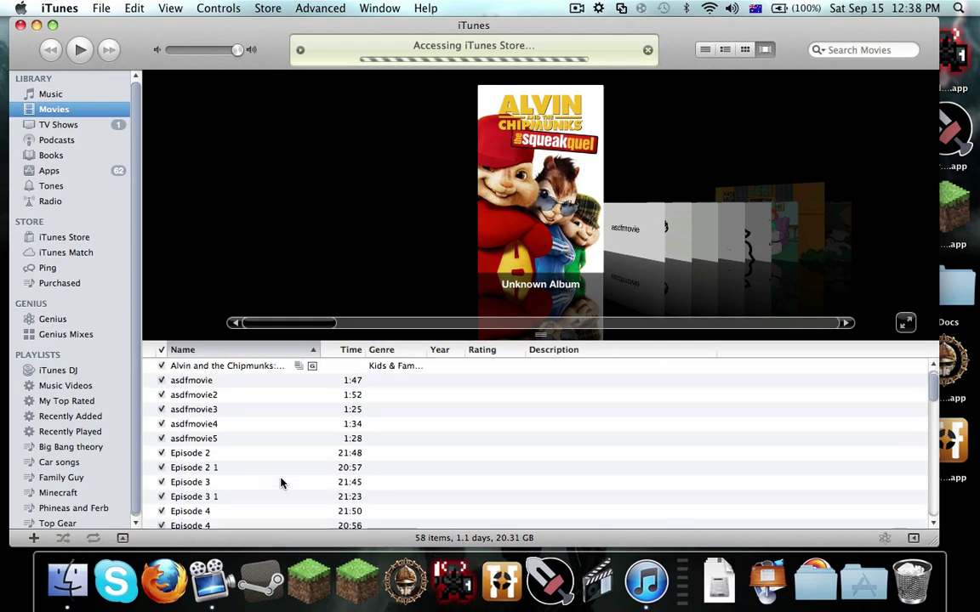
{"action": "scroll", "coordinate": [282, 482], "scroll_direction": "down", "scroll_amount": 3}
{"action": "left_click", "coordinate": [276, 496]}
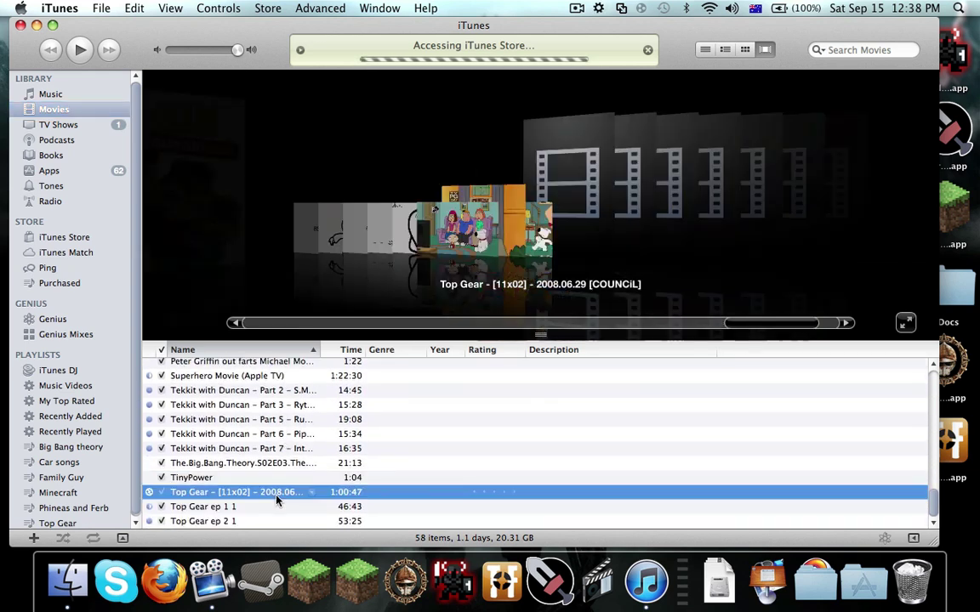